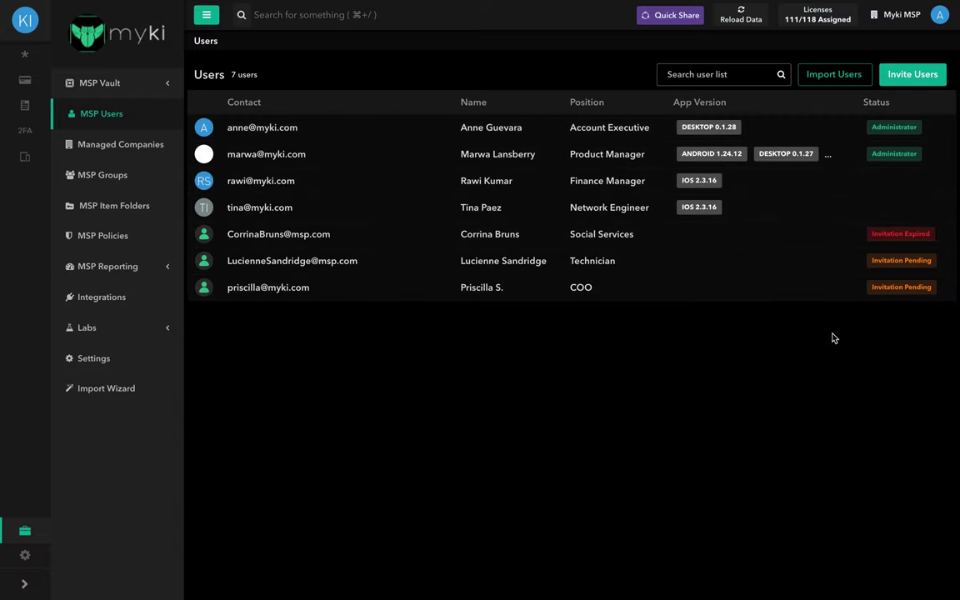
- Search the user list for the network engineer, then clear the search to list all users
click(721, 75)
text(tinna)
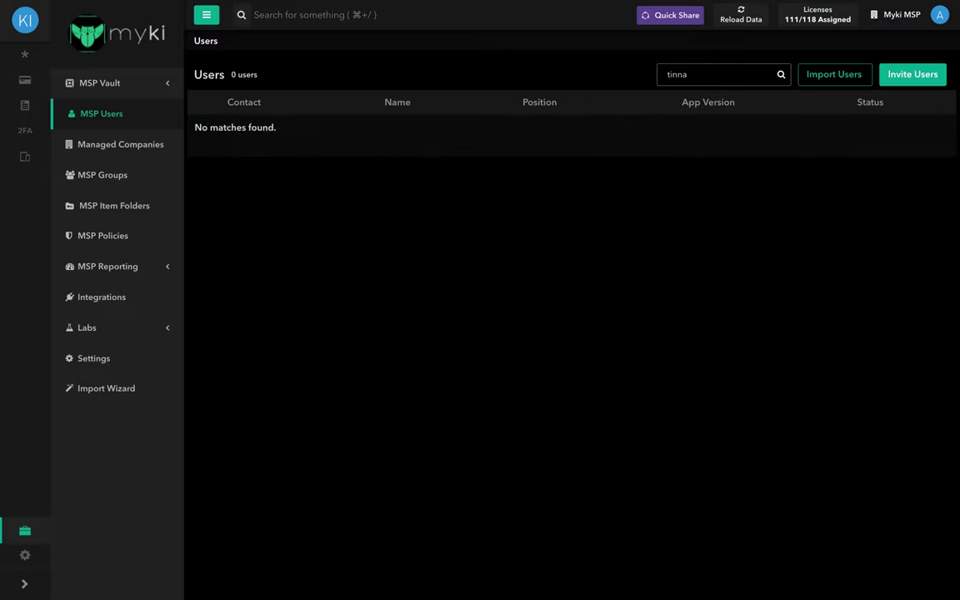
key(BackSpace)
key(BackSpace)
text(a)
key(BackSpace)
key(BackSpace)
key(BackSpace)
key(BackSpace)
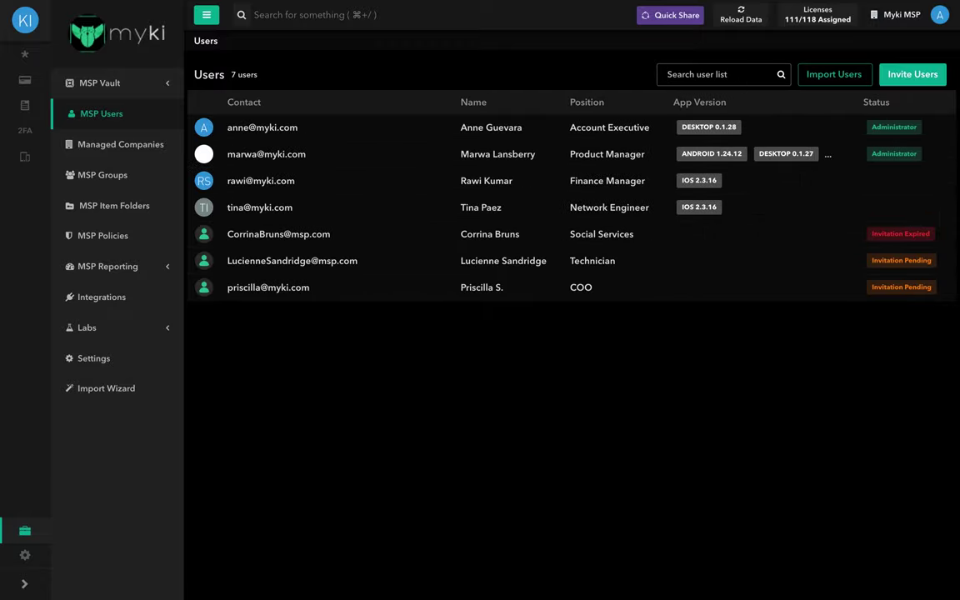
- Look at the new-user invite form and the import wizard, closing both unchanged
click(910, 70)
click(948, 16)
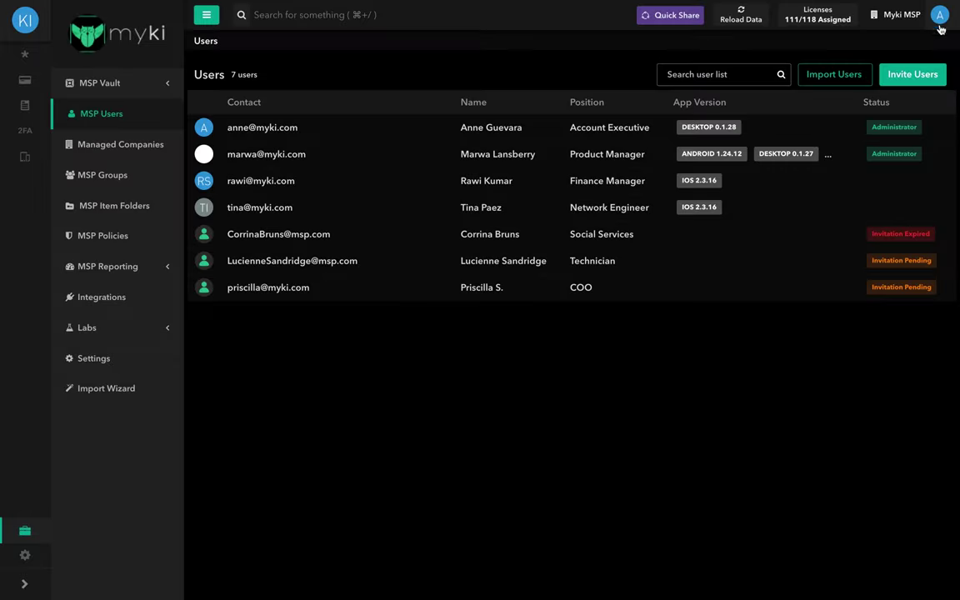
click(844, 75)
click(91, 579)
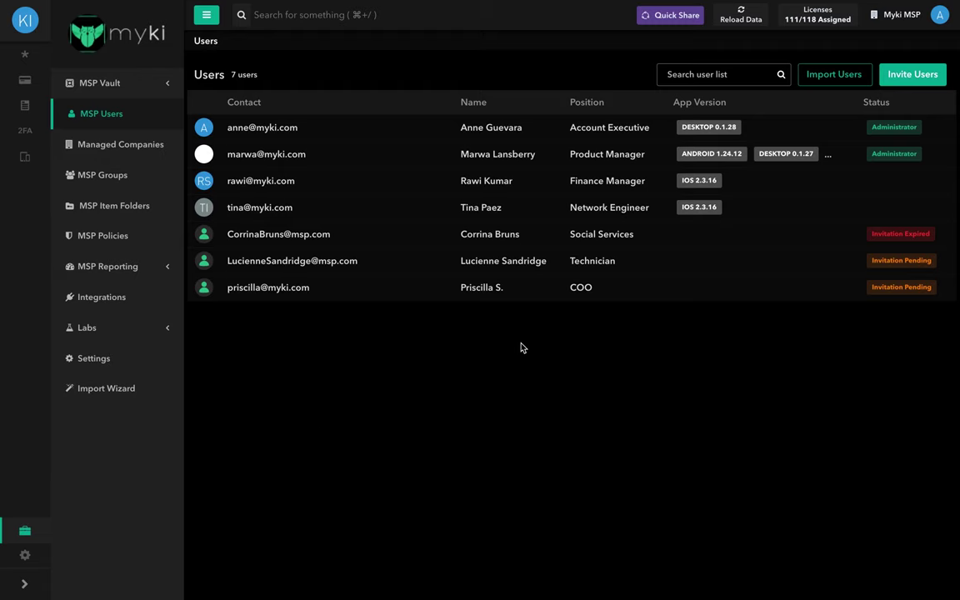
- Review the COO invitation and network engineer actions and details without making changes
right_click(750, 290)
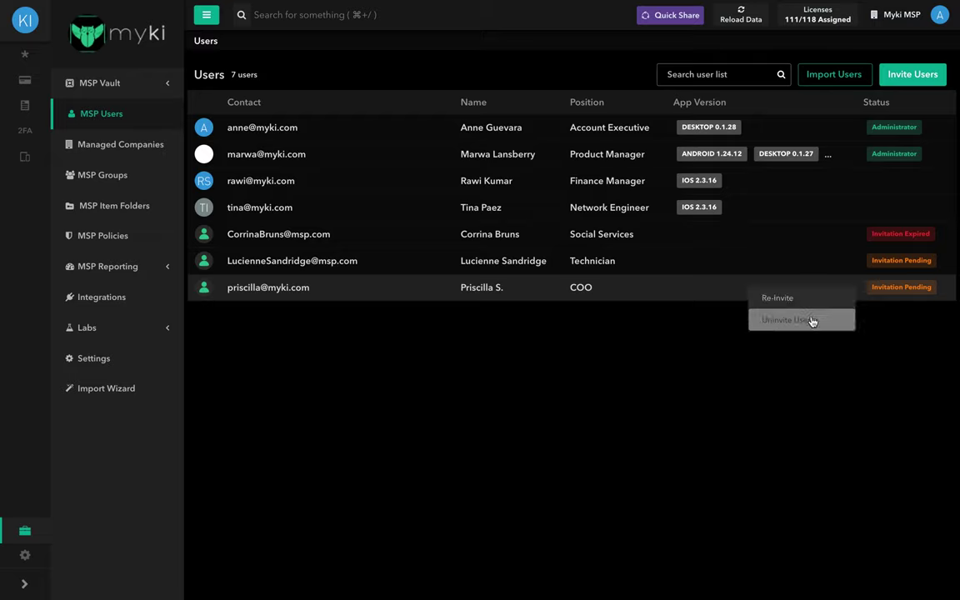
click(816, 364)
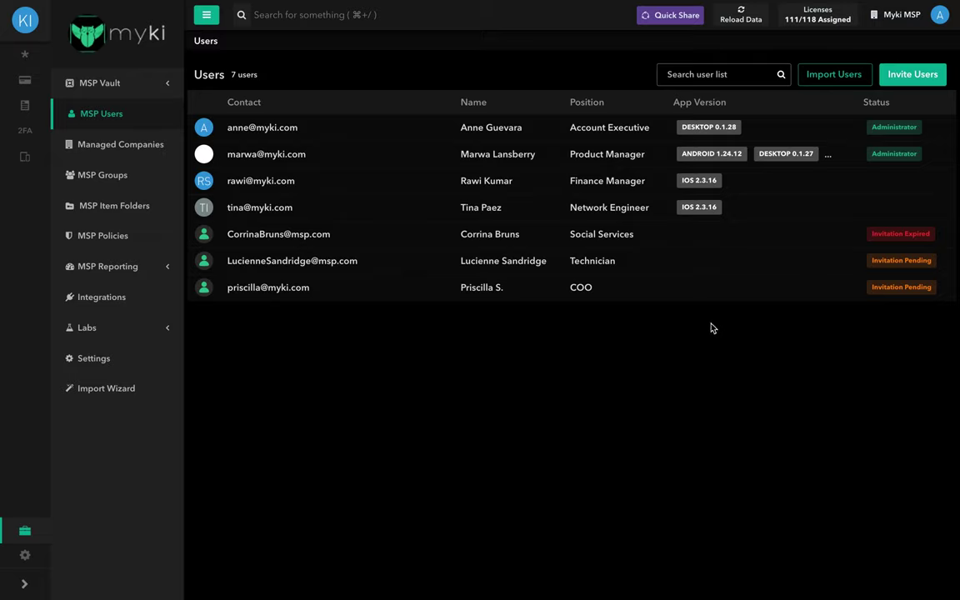
right_click(383, 211)
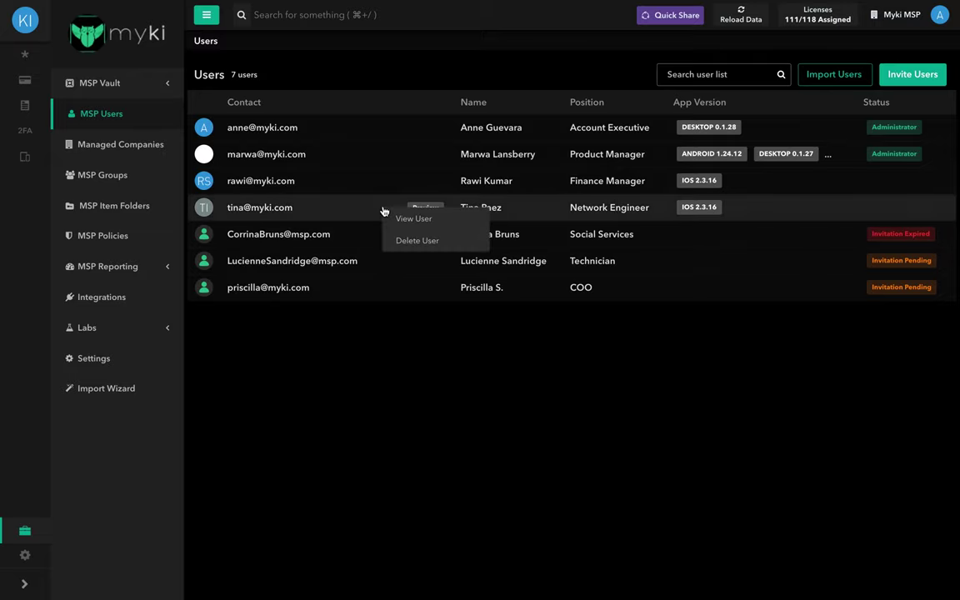
click(310, 214)
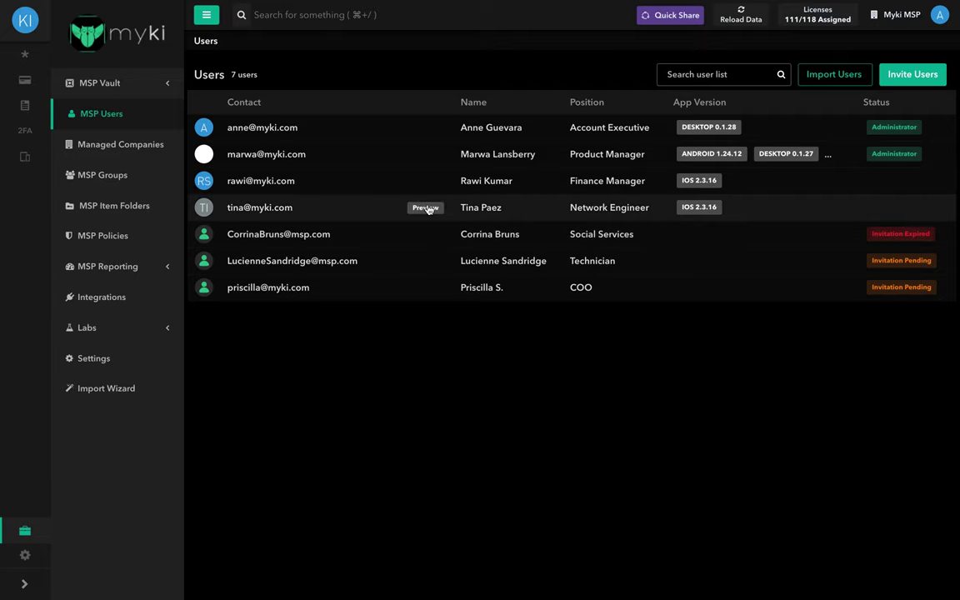
click(426, 208)
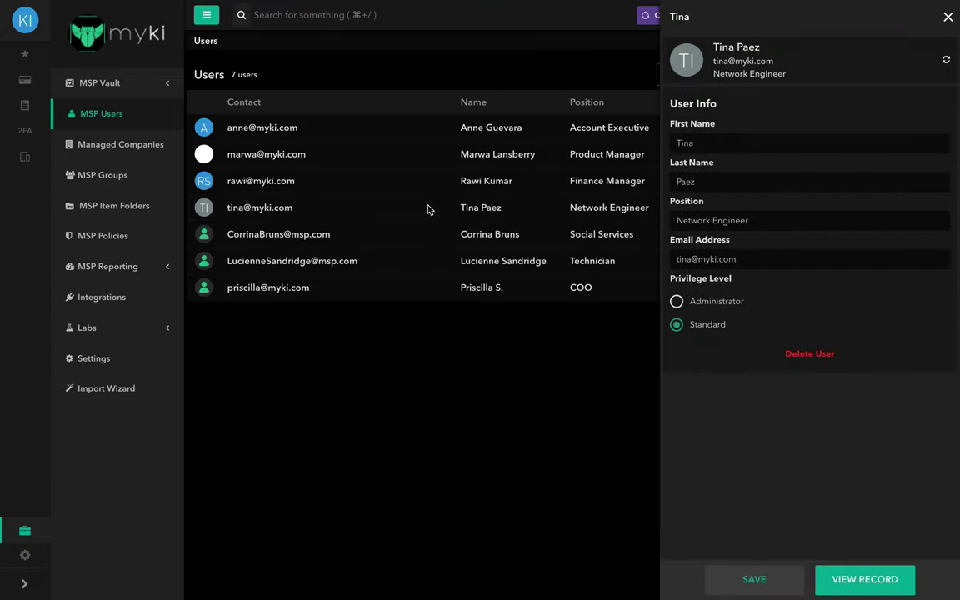
click(774, 145)
click(948, 18)
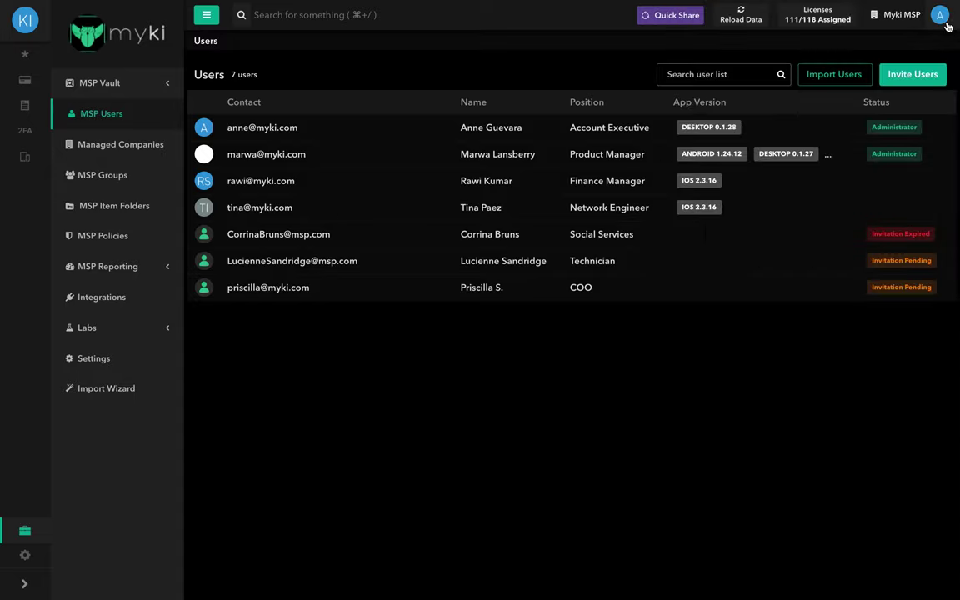
- Open the Finance Manager's user record, scroll its User Info, and show ITEMS ACCESS
click(277, 187)
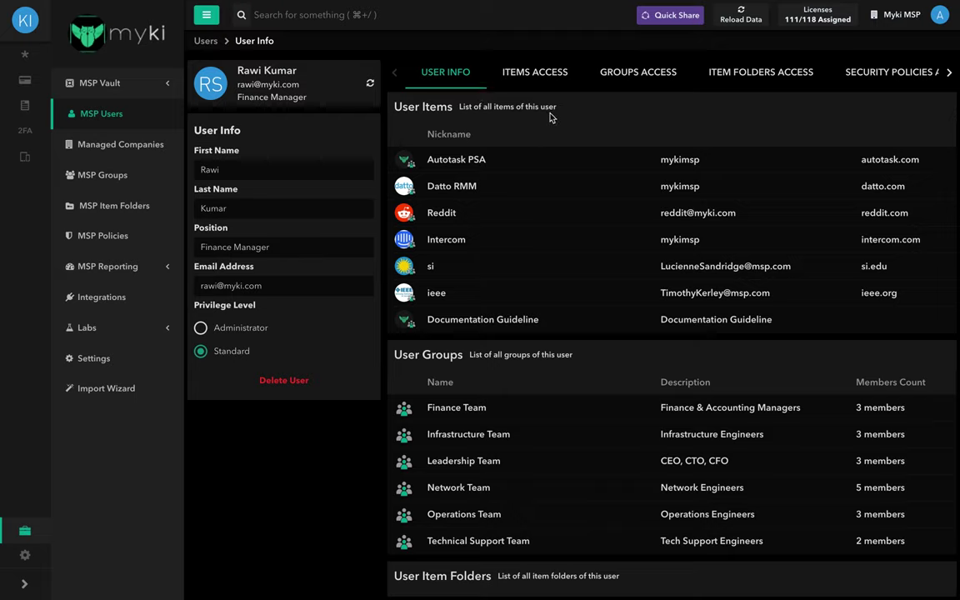
mouse_move(583, 317)
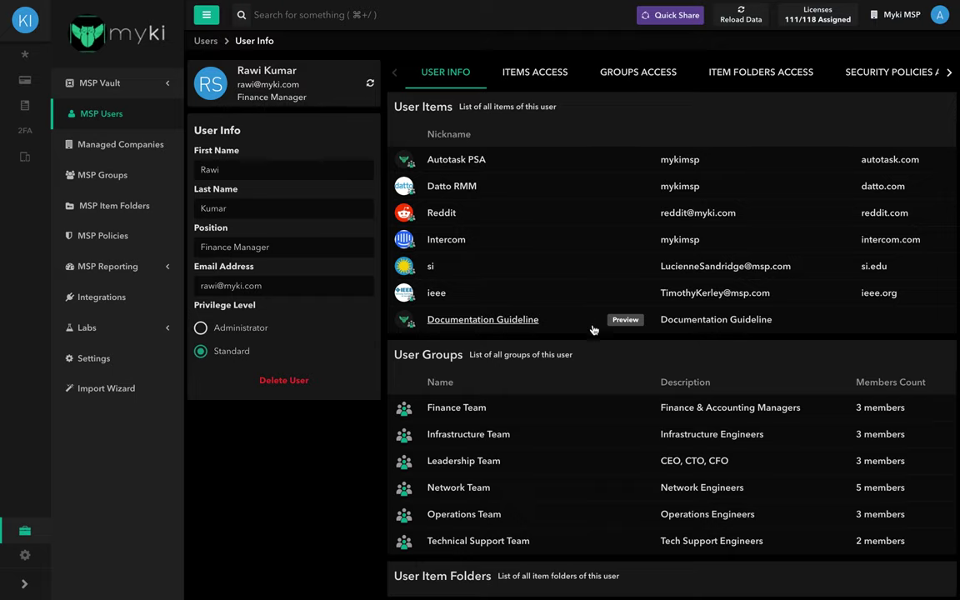
scroll(606, 493, down, 1)
scroll(606, 492, down, 2)
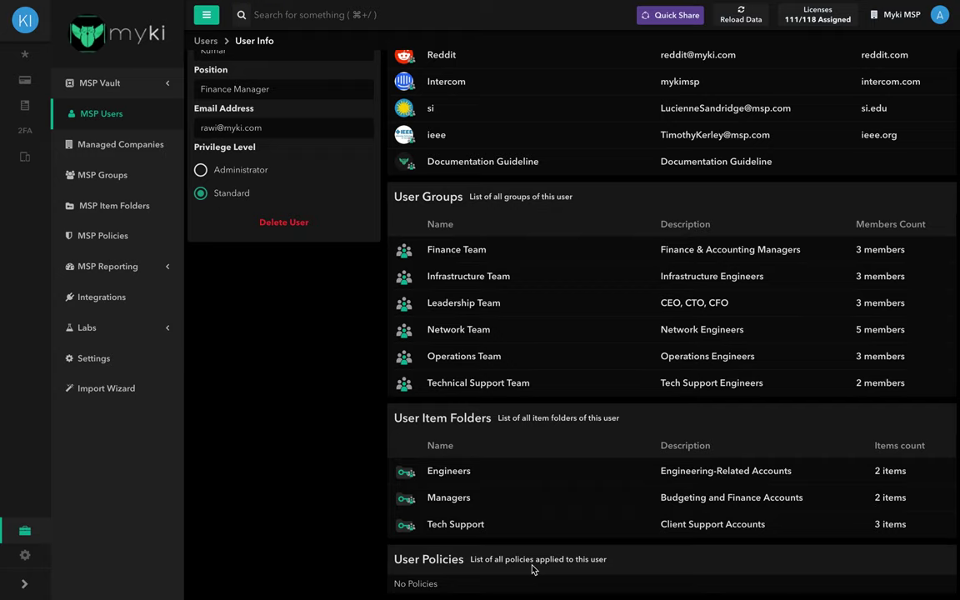
scroll(534, 569, up, 3)
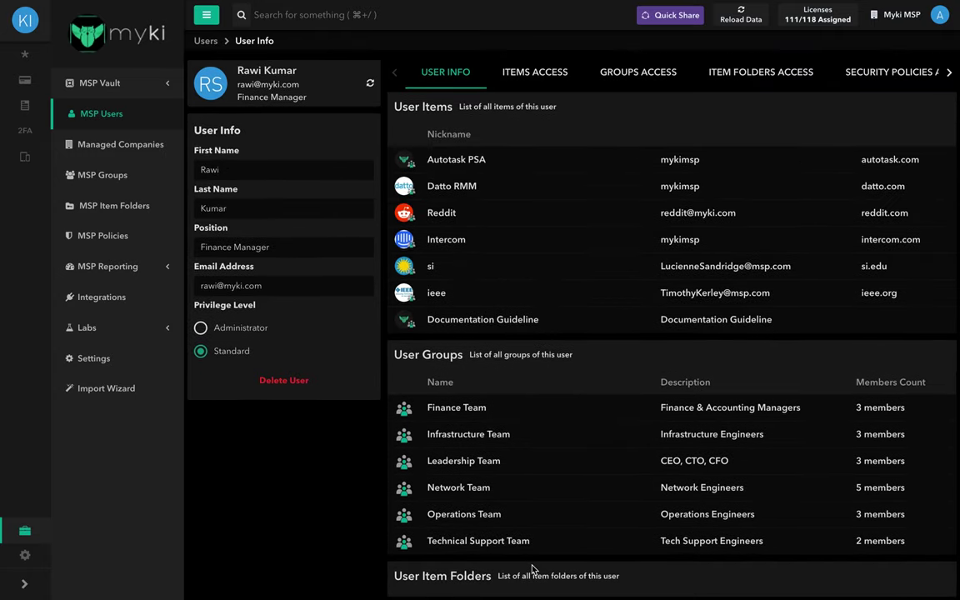
click(549, 81)
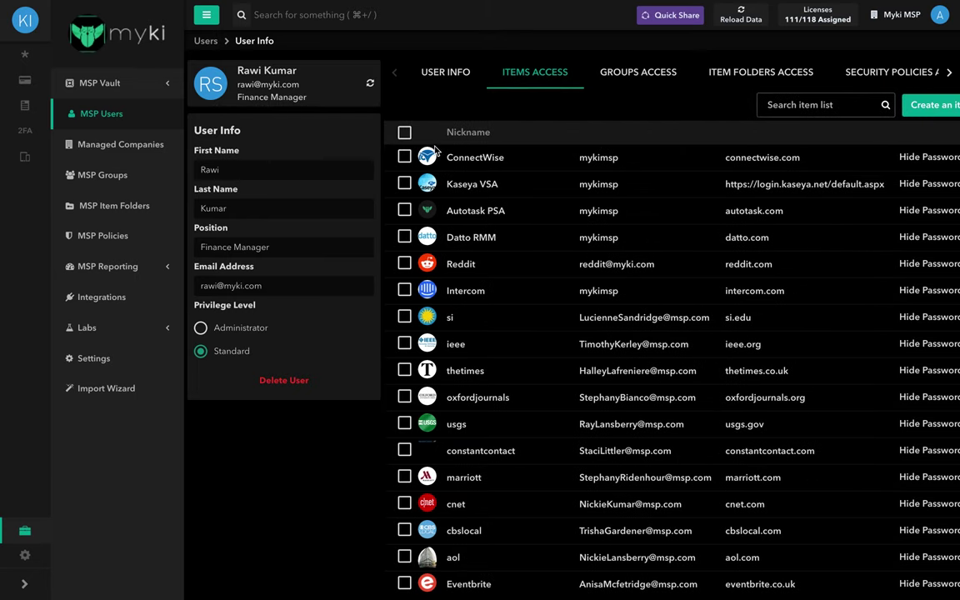
- Tick then untick Autotask PSA, Reddit and ieee, leaving item access unchanged
click(405, 211)
click(405, 263)
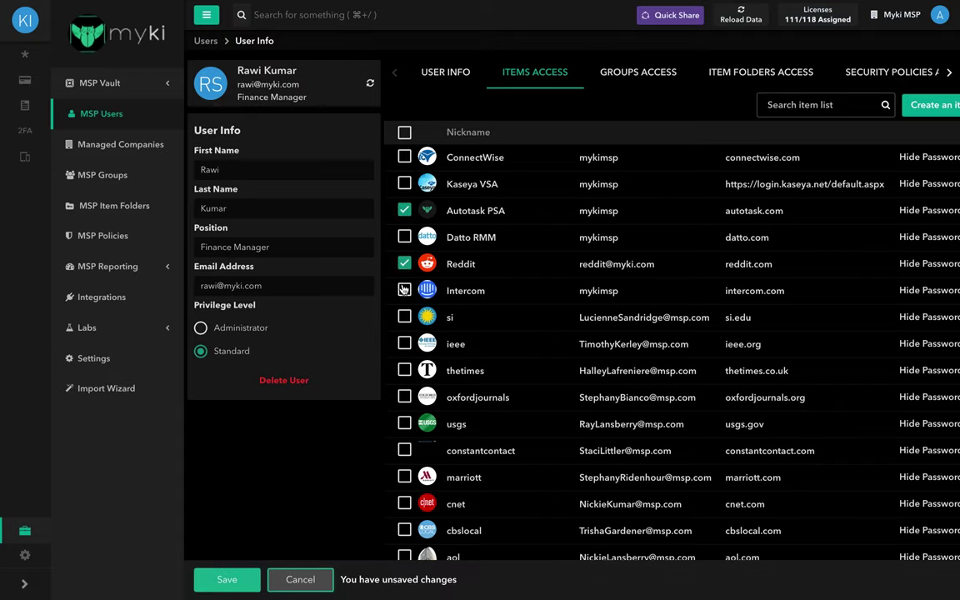
click(404, 343)
click(404, 344)
click(404, 263)
click(404, 210)
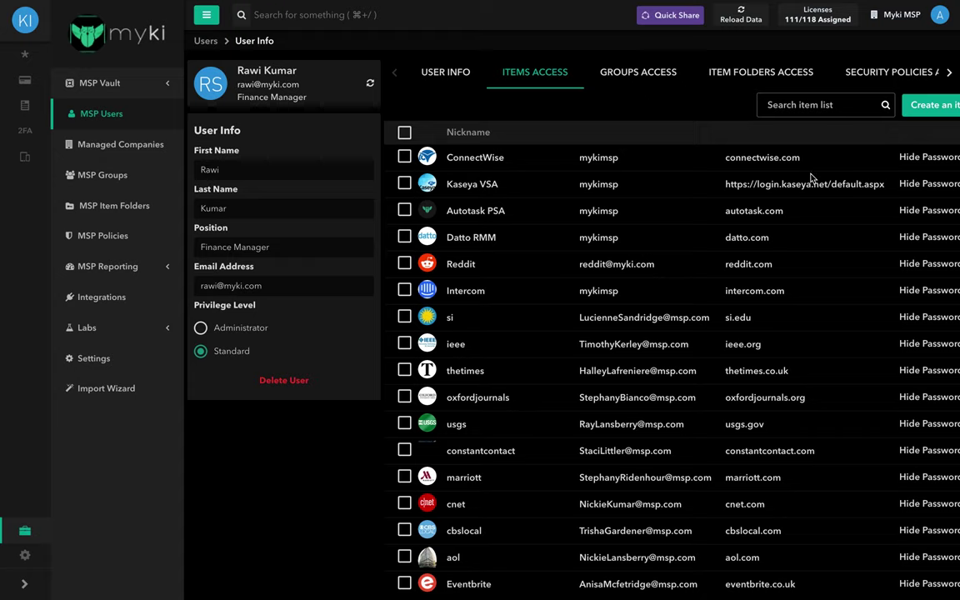
- Check ConnectWise password options, search 'conne', and view item creation choices without changes
click(924, 156)
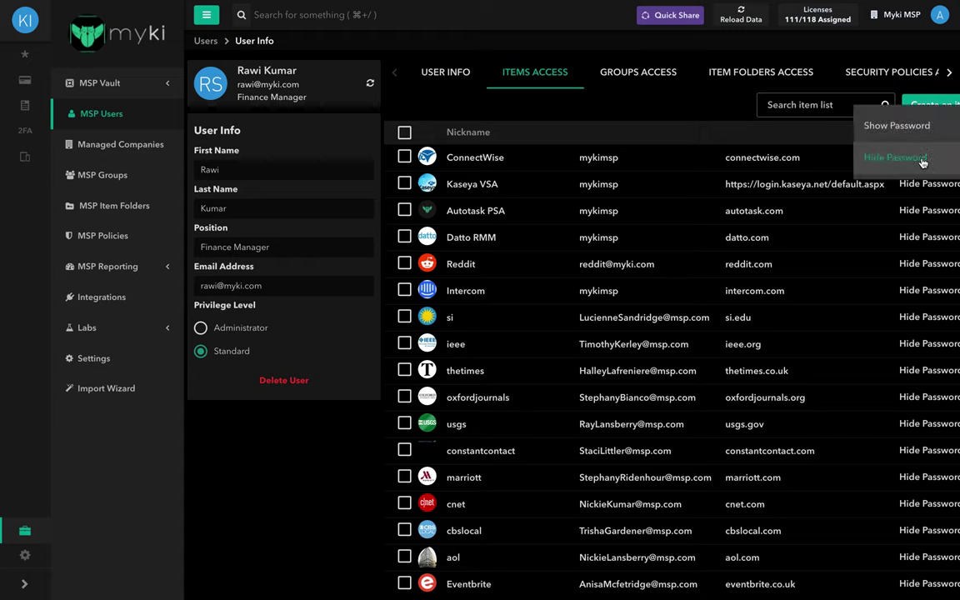
click(837, 144)
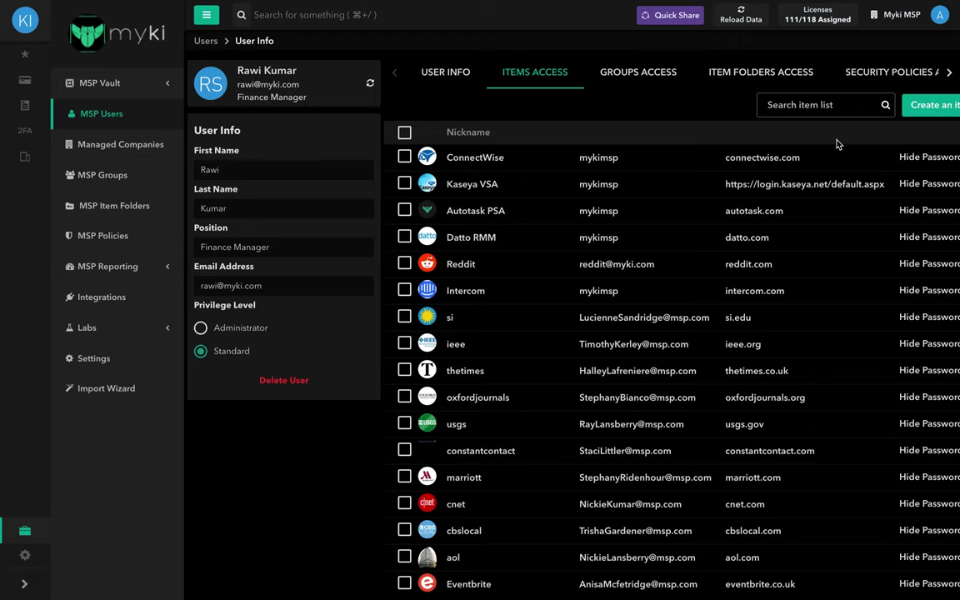
click(792, 104)
text(co)
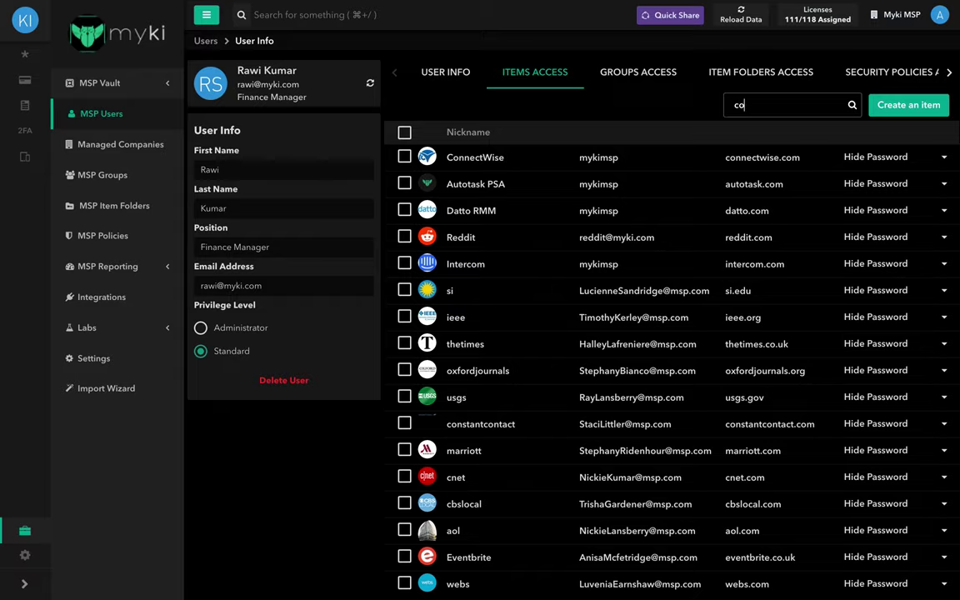
text(nne)
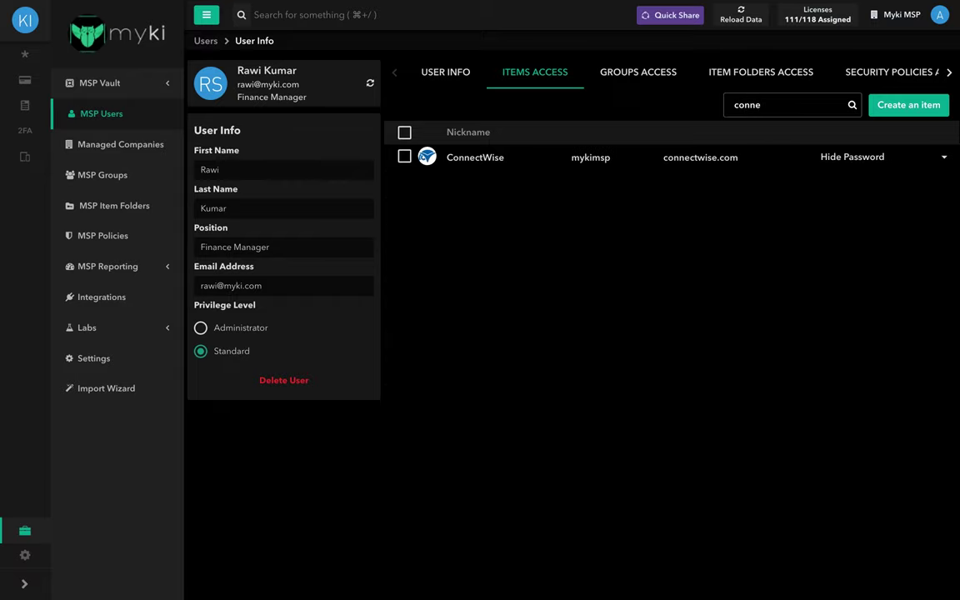
key(BackSpace)
key(BackSpace)
key(BackSpace)
key(BackSpace)
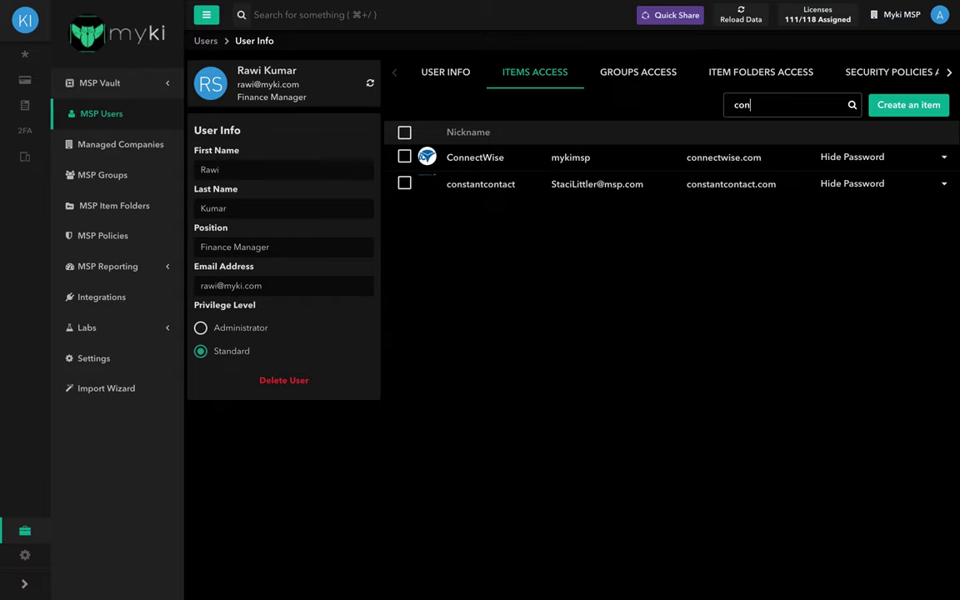
click(928, 104)
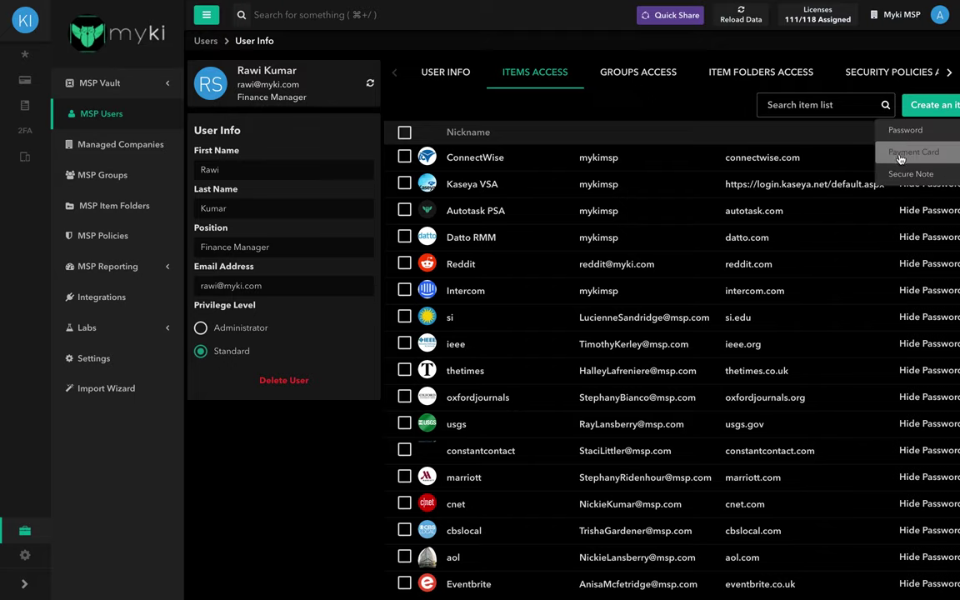
click(923, 105)
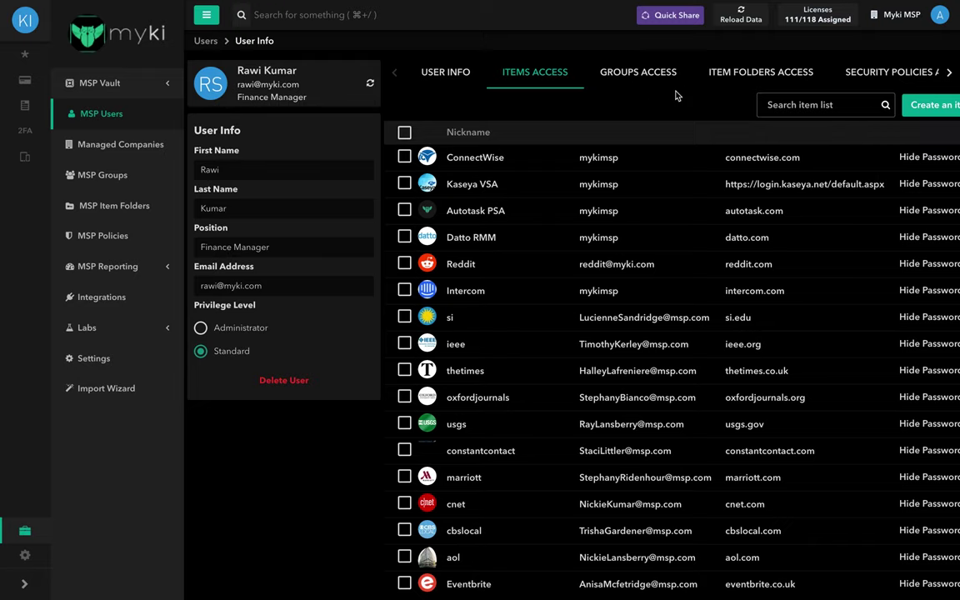
click(647, 74)
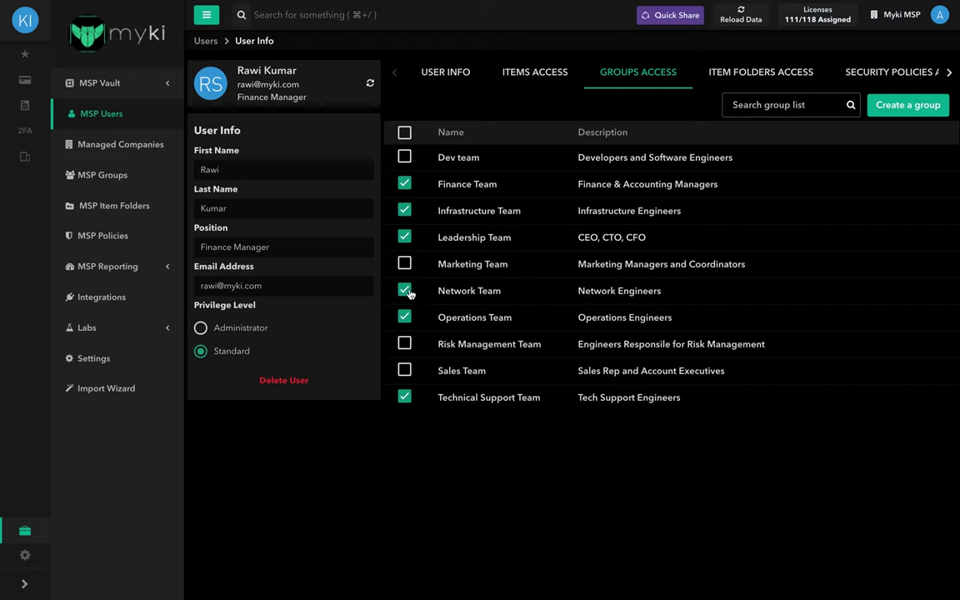
click(405, 184)
click(405, 211)
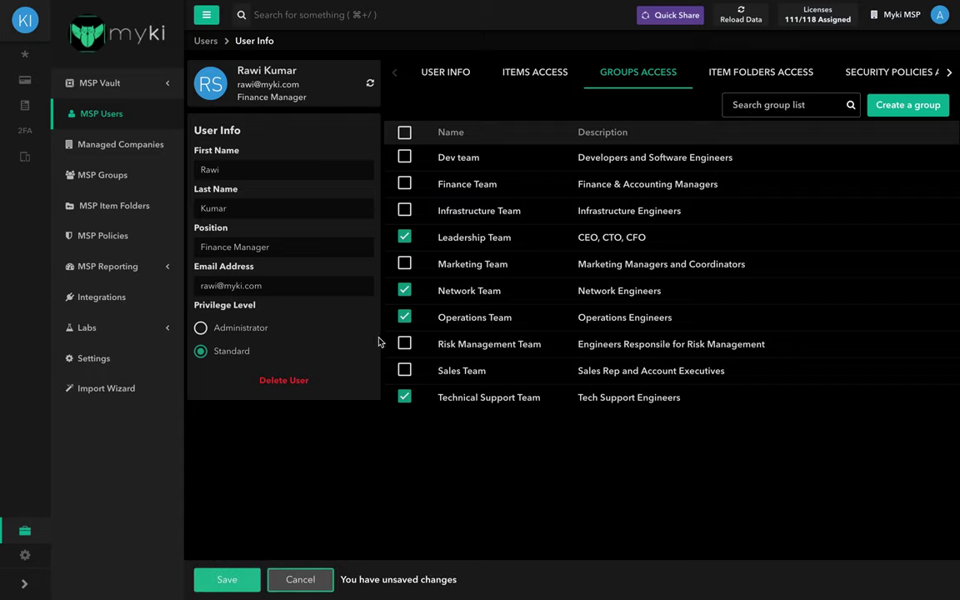
click(298, 577)
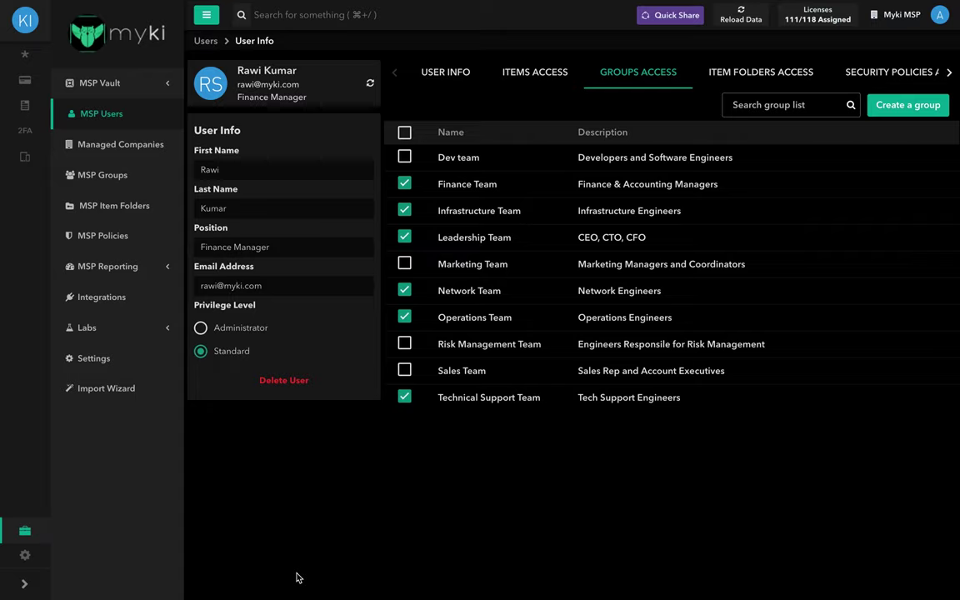
click(737, 104)
text(lead)
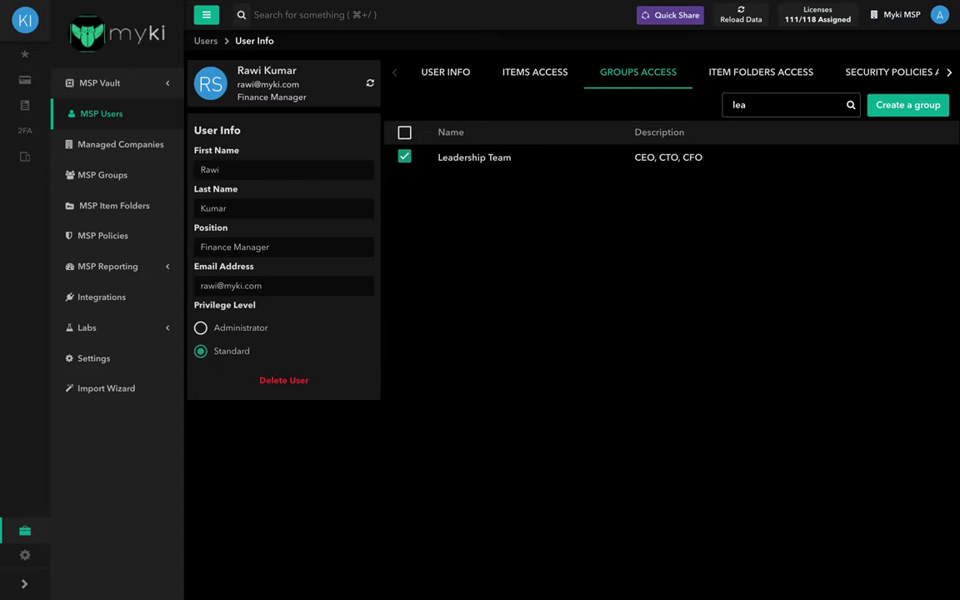
key(BackSpace)
key(BackSpace)
key(BackSpace)
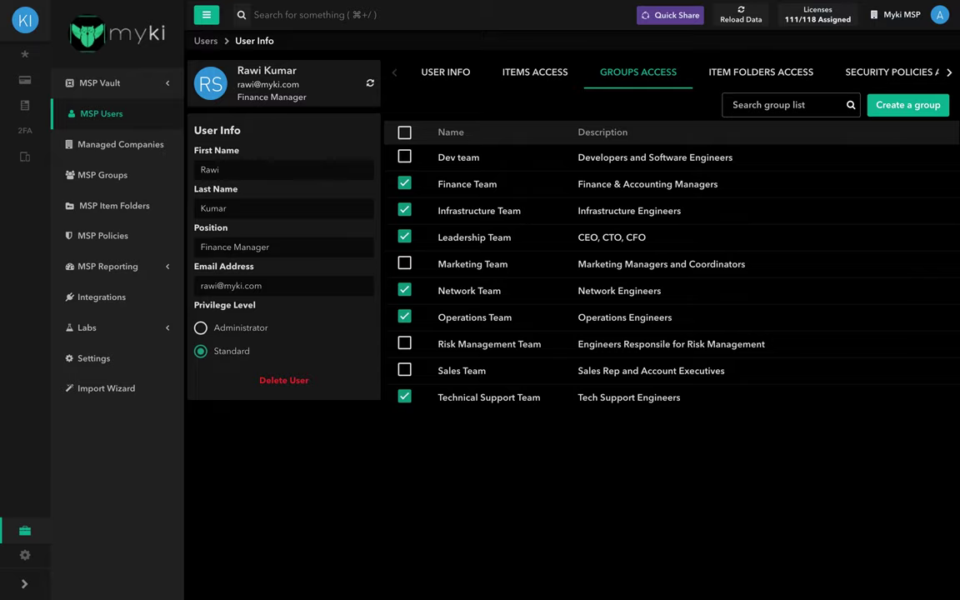
click(886, 113)
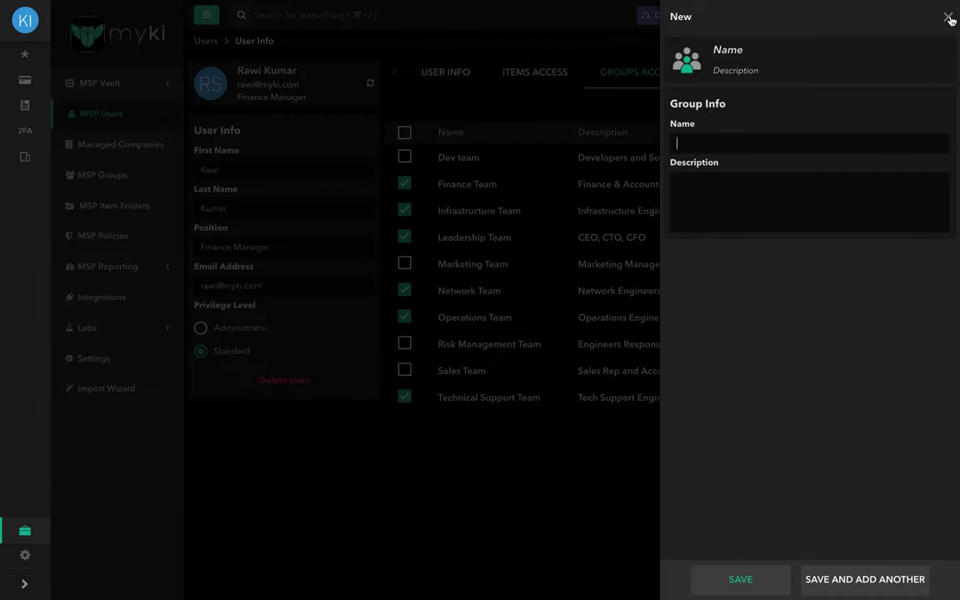
click(946, 16)
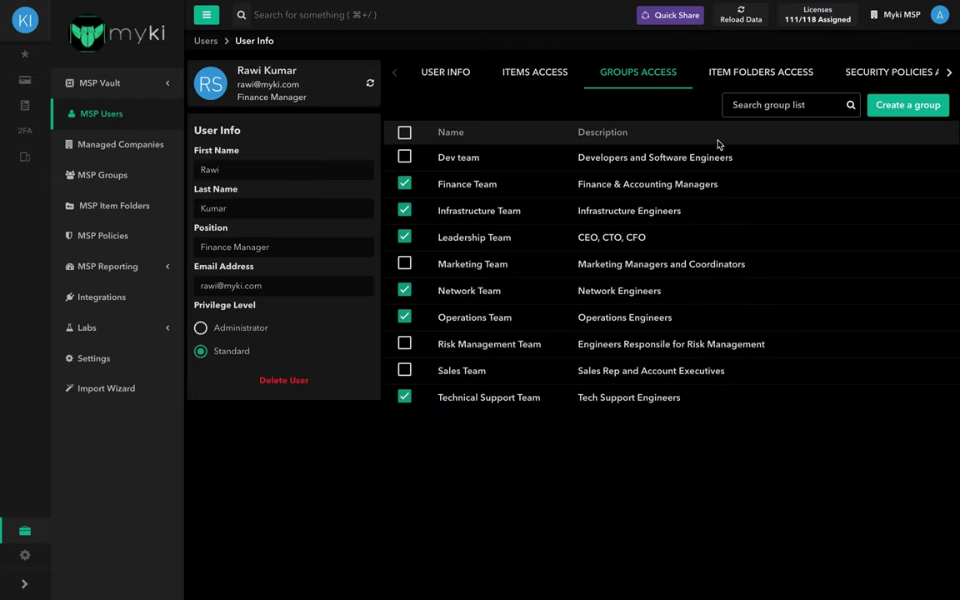
- Show item folder access and tick then untick the RMM and Payment Gateways folders
click(736, 78)
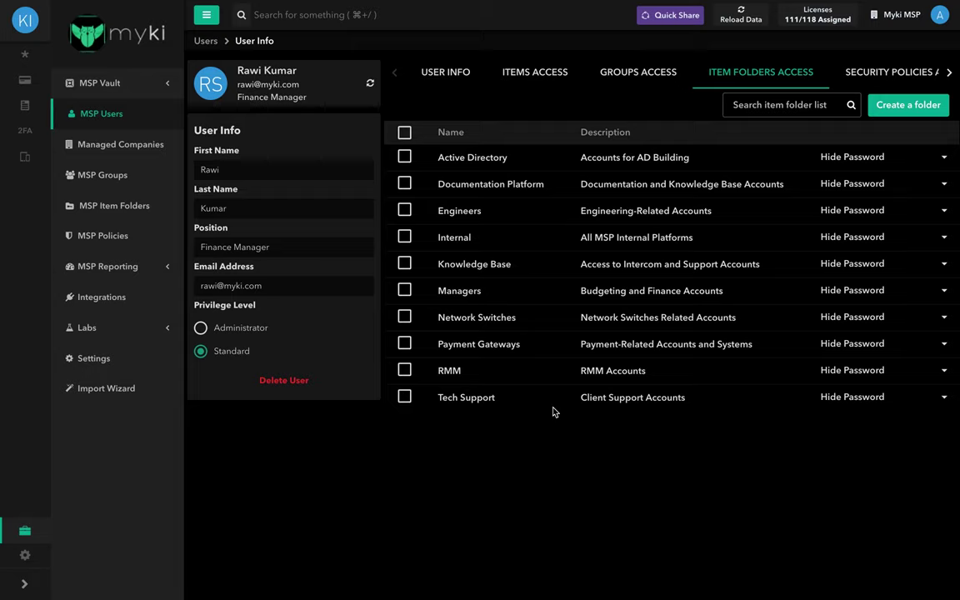
click(405, 370)
click(405, 343)
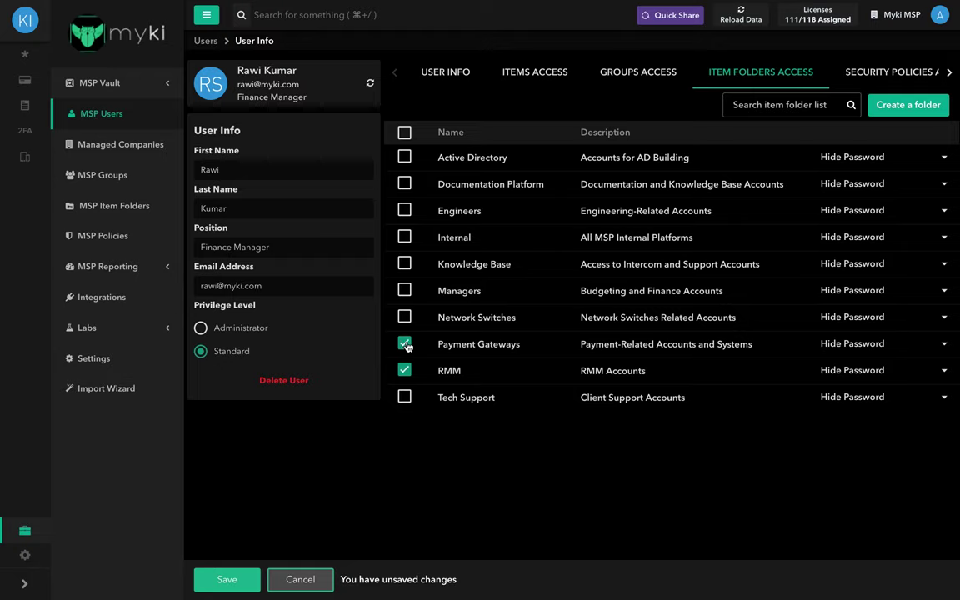
click(405, 344)
click(404, 370)
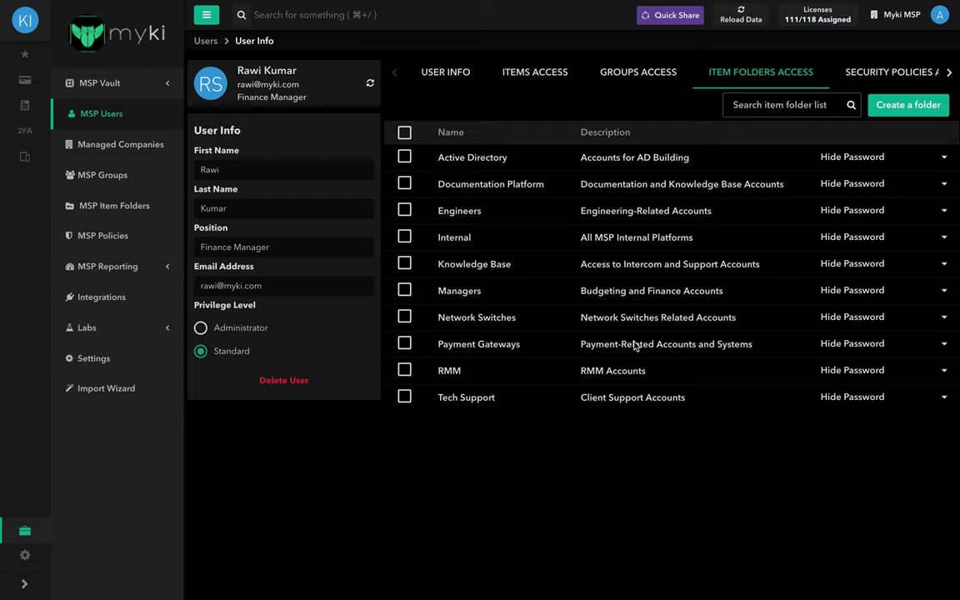
- Cancel pending Engineers and Internal folder access, keeping Active Directory on Hide Password
click(405, 212)
click(405, 236)
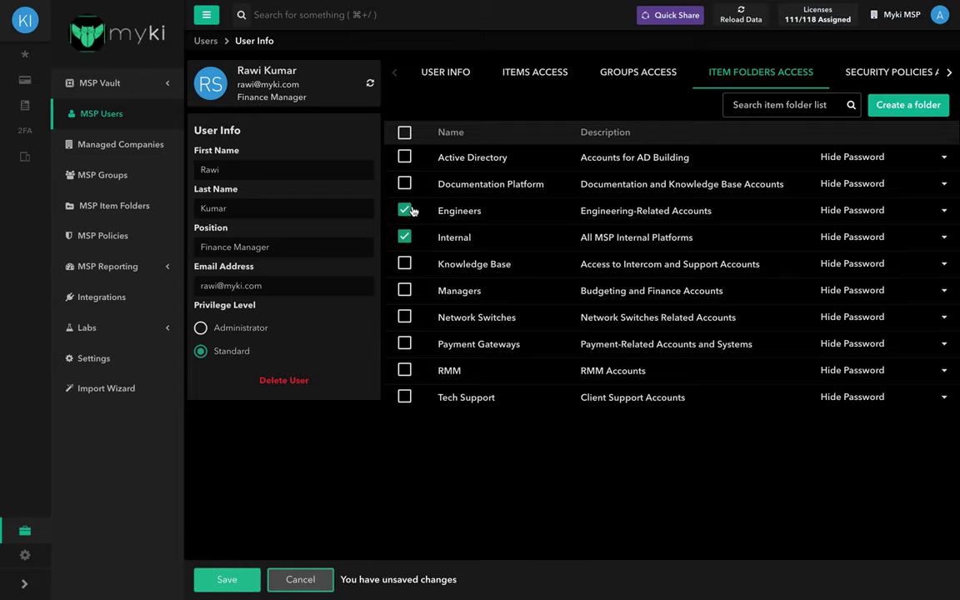
click(295, 579)
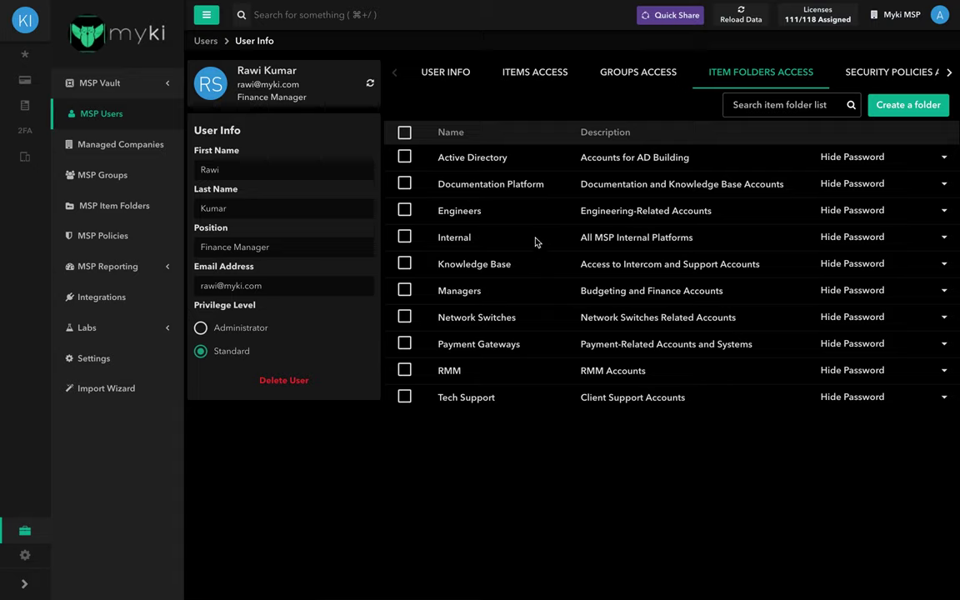
click(851, 157)
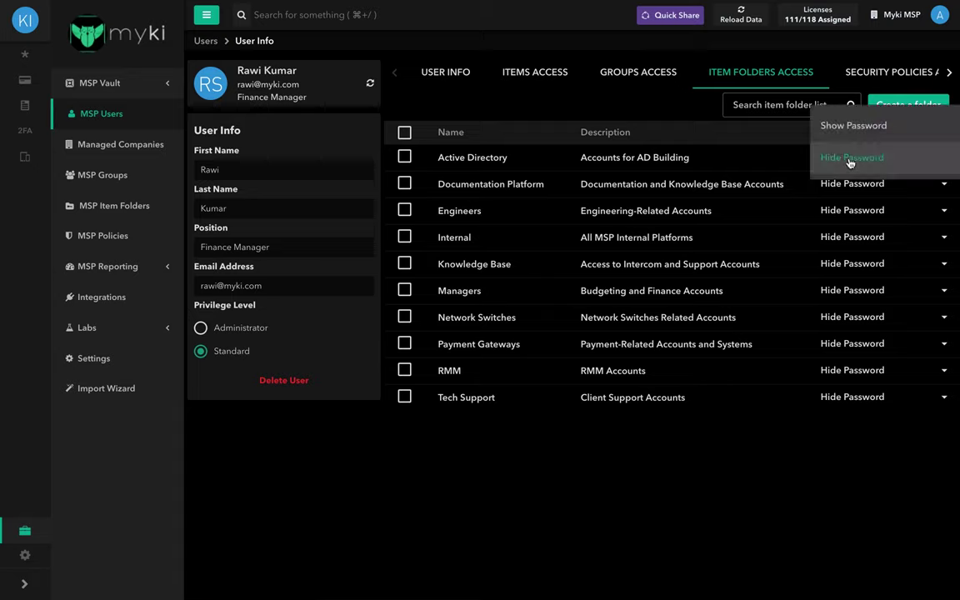
click(851, 158)
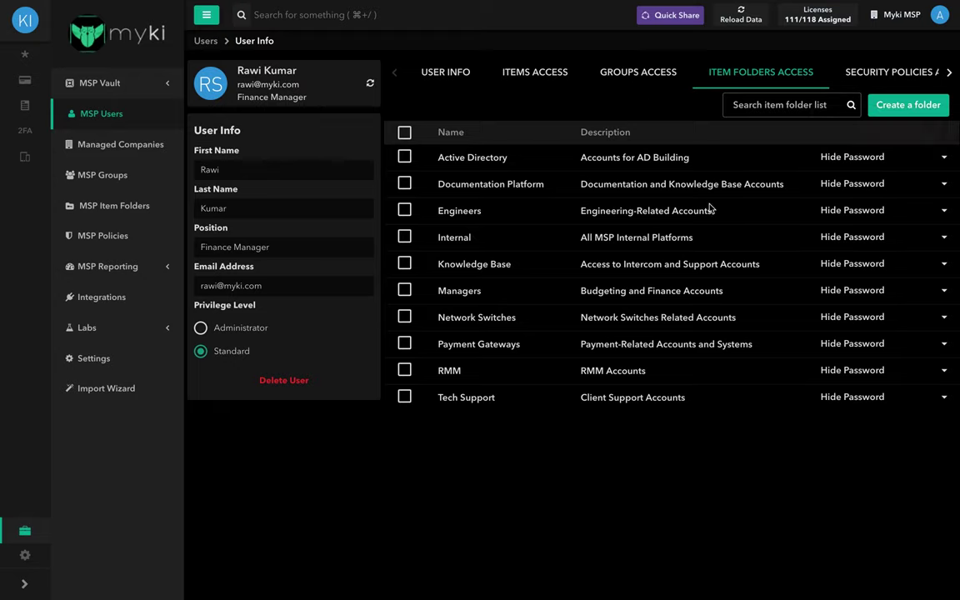
- Search folders for 'Mana', clear it, dismiss Create a folder, then show security policy access
click(775, 105)
text(Manna)
key(BackSpace)
key(BackSpace)
text(a)
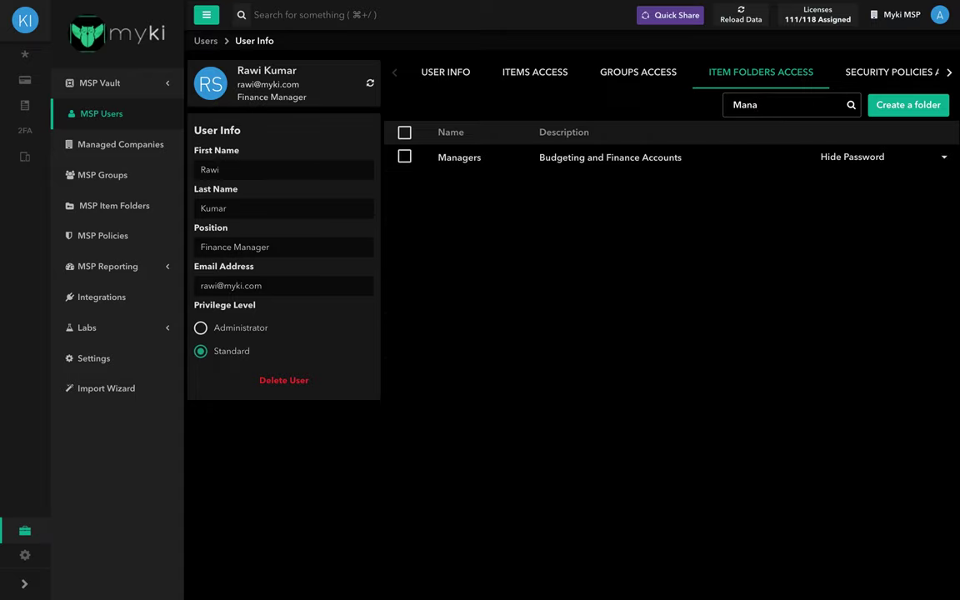
key(BackSpace)
key(BackSpace)
key(BackSpace)
key(BackSpace)
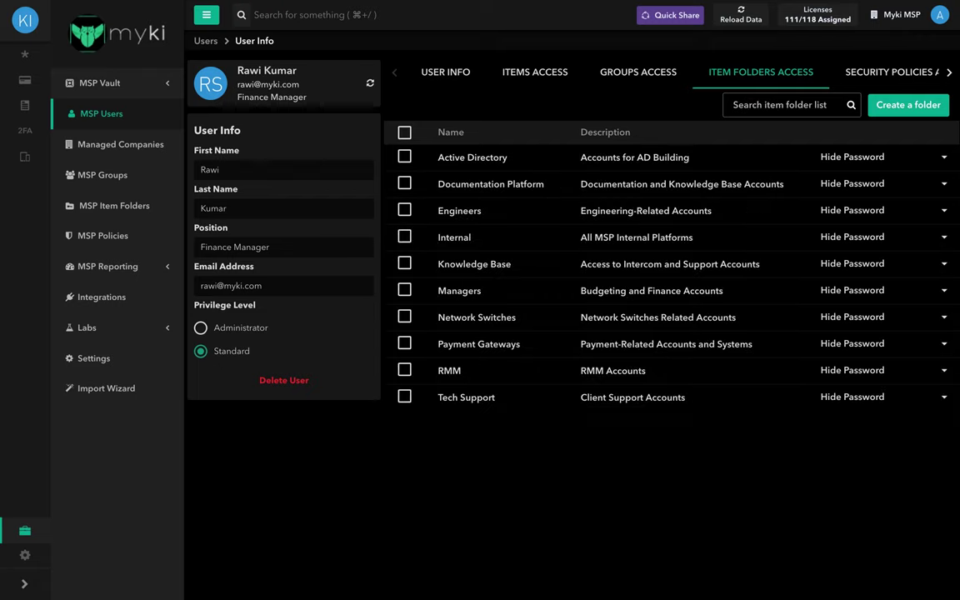
click(908, 105)
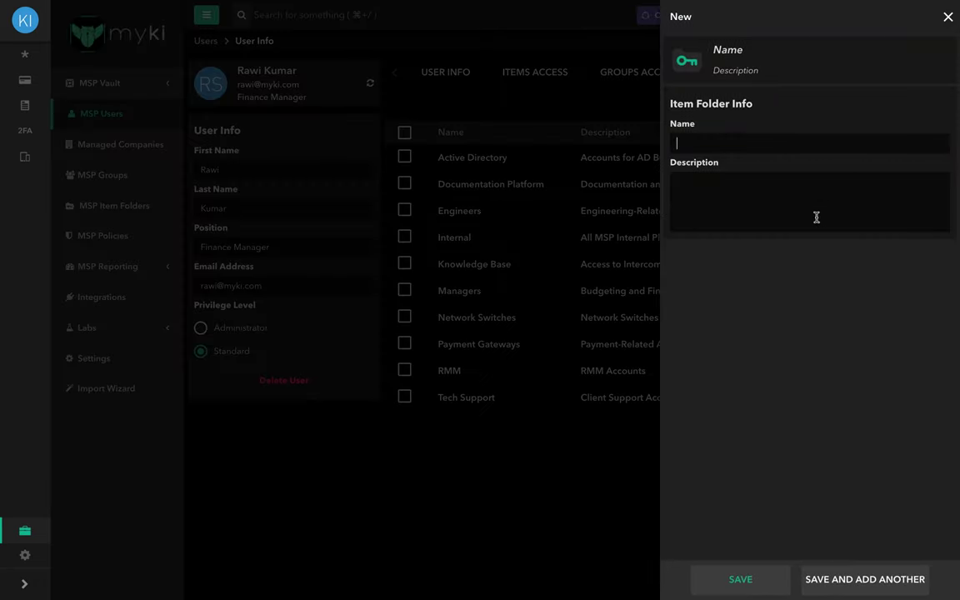
click(946, 18)
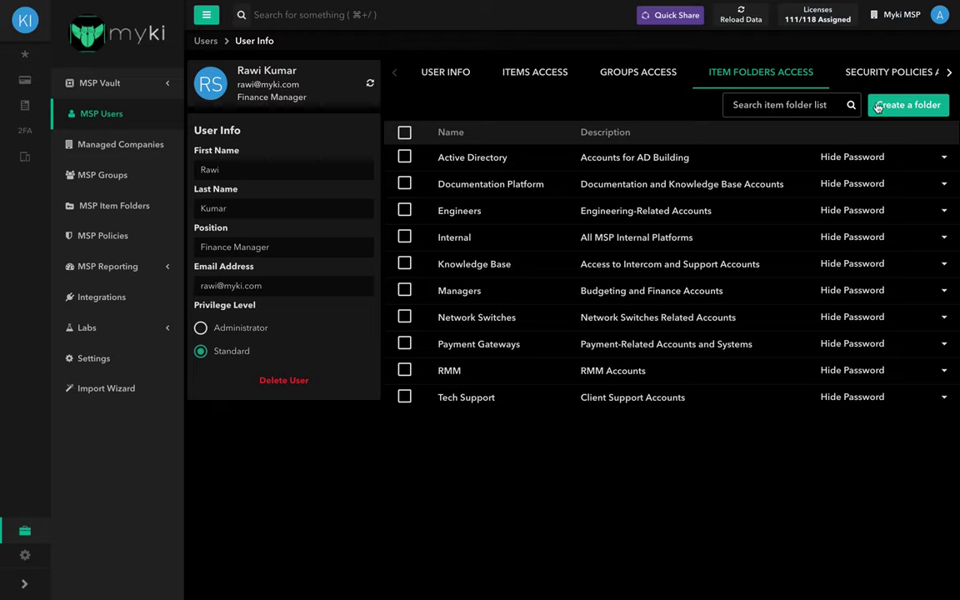
click(863, 75)
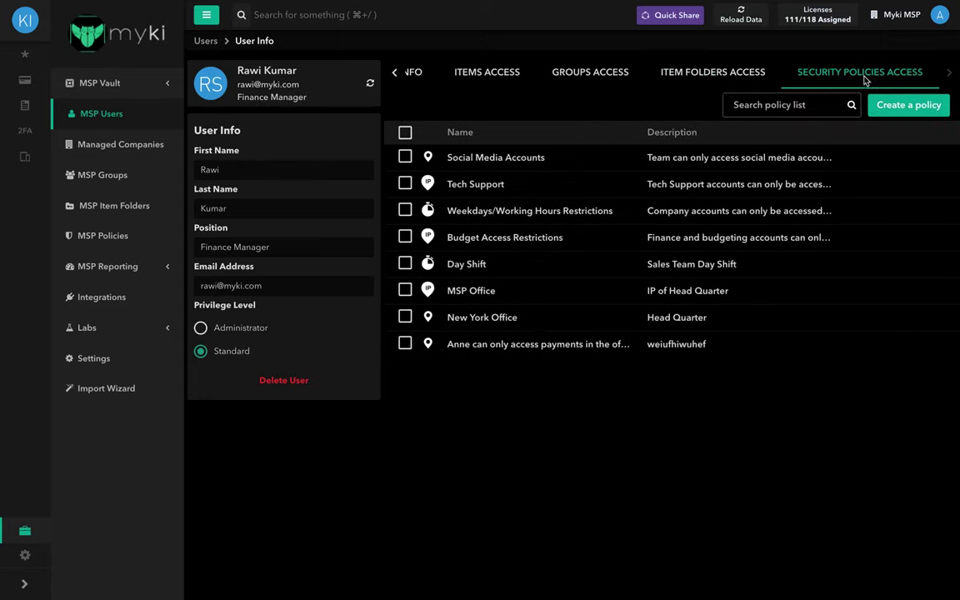
click(404, 290)
click(406, 212)
click(406, 159)
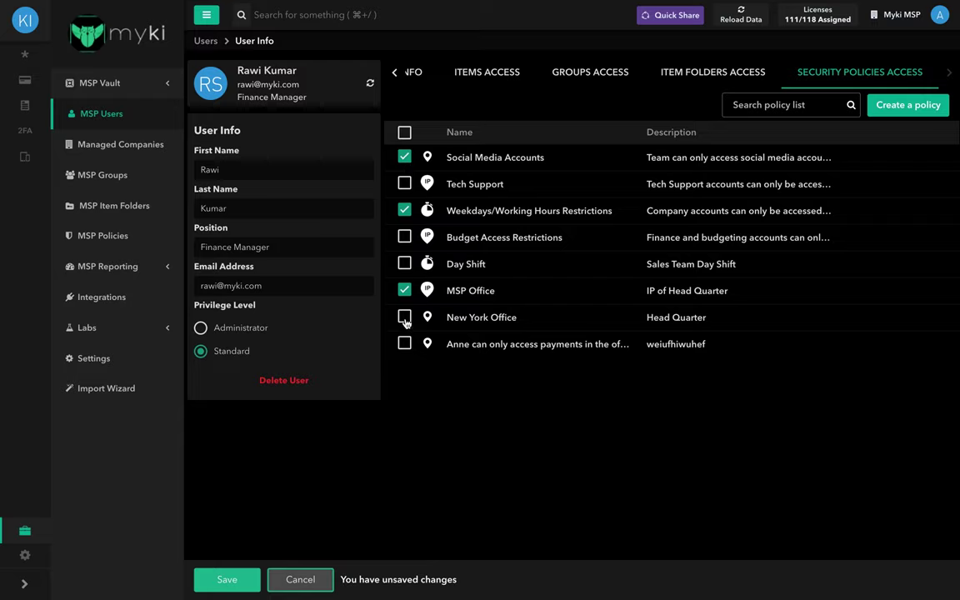
click(404, 290)
click(404, 211)
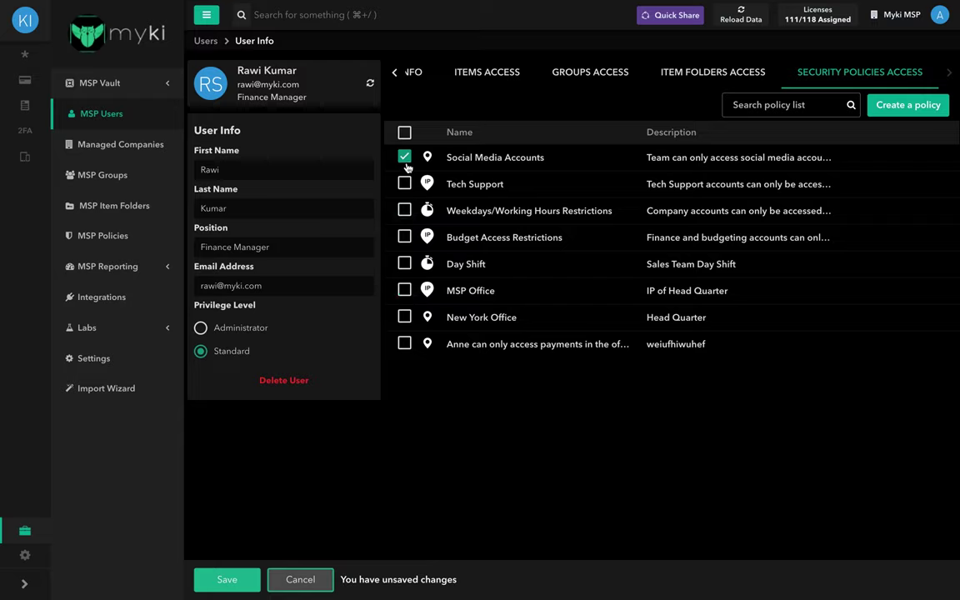
click(406, 158)
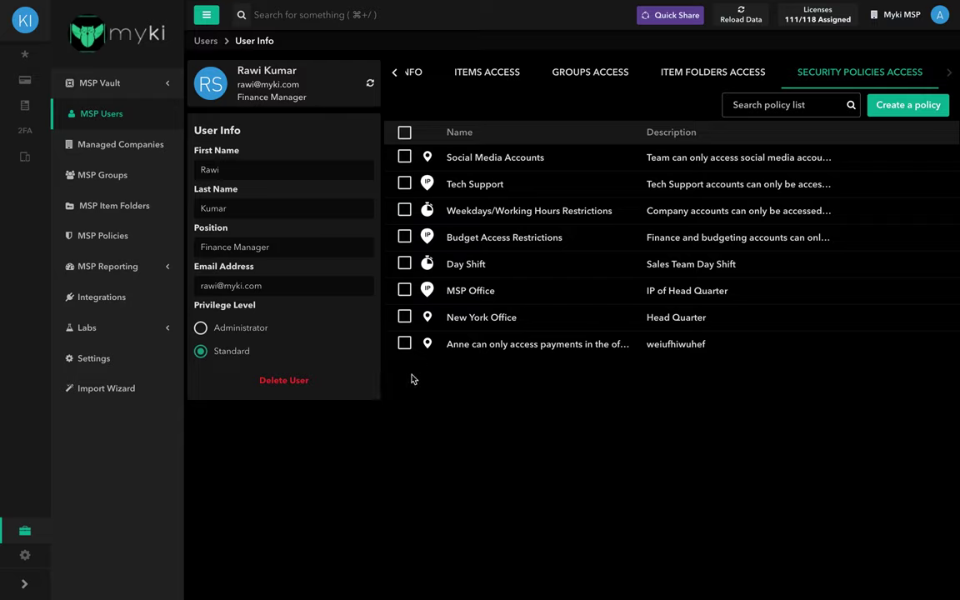
click(405, 317)
click(404, 290)
click(405, 263)
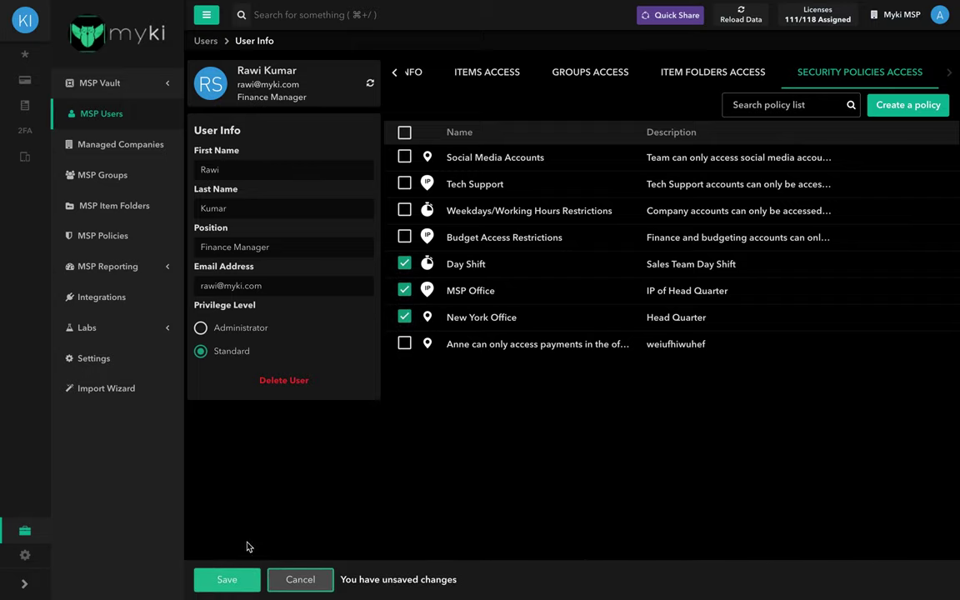
click(404, 317)
click(404, 290)
click(405, 264)
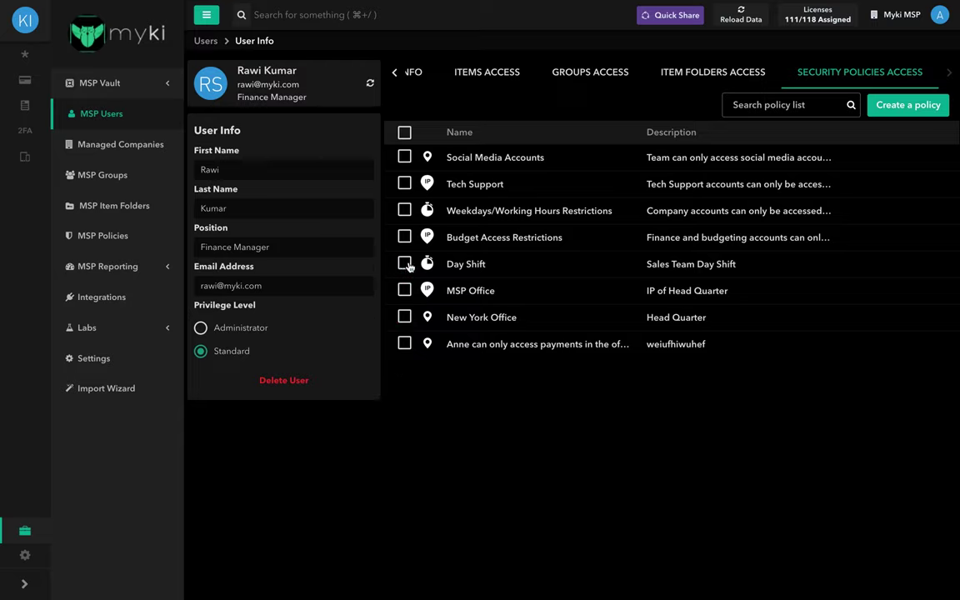
- Search policies for 'budg', clear it, dismiss Create a policy, and return to Users
click(748, 108)
text(budg)
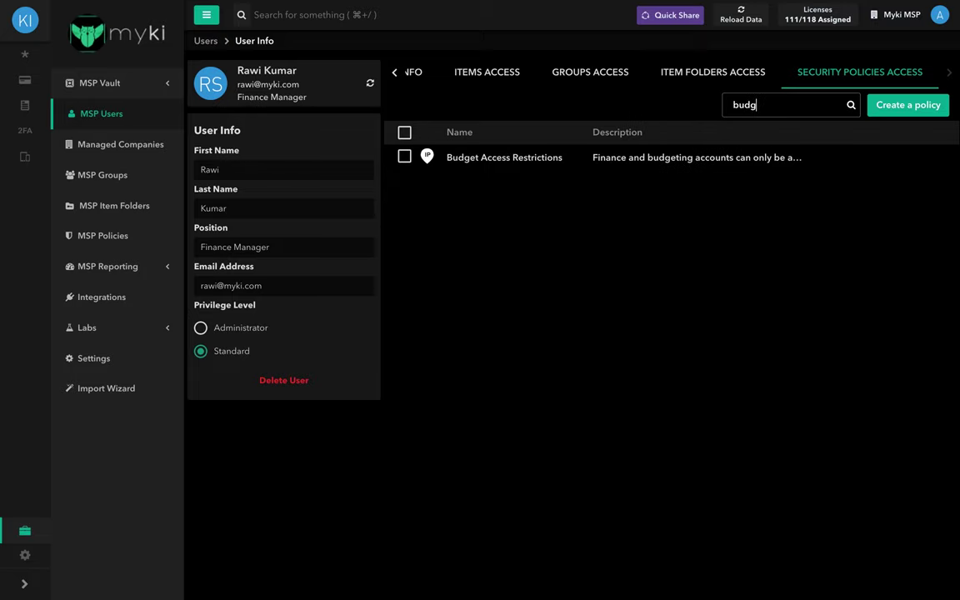
key(BackSpace)
key(BackSpace)
key(BackSpace)
key(BackSpace)
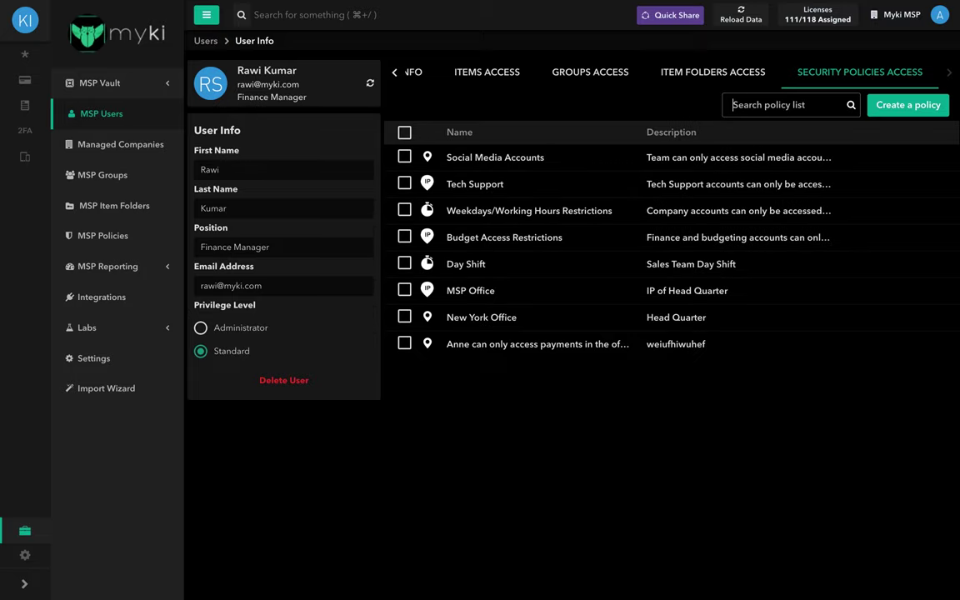
click(901, 109)
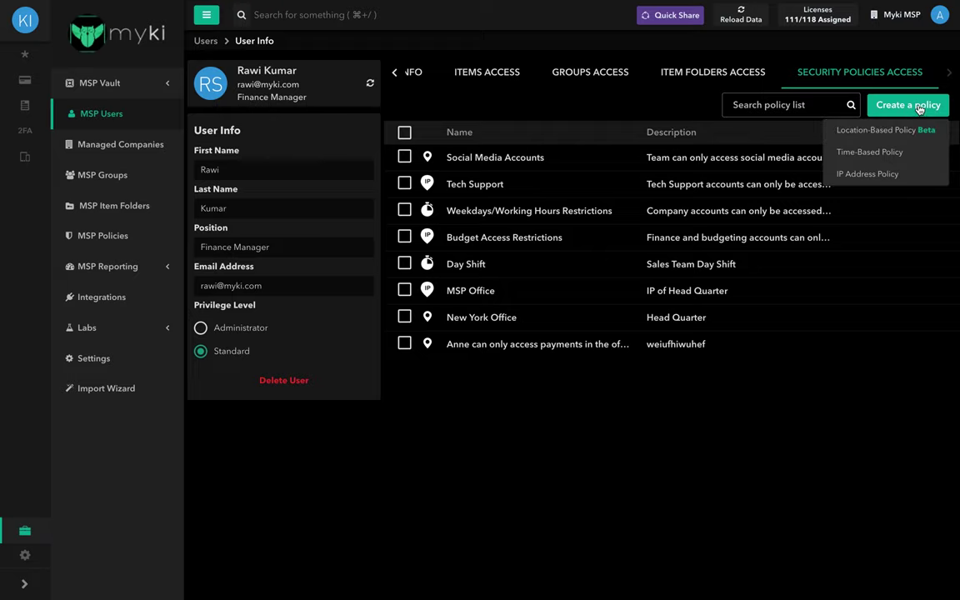
click(516, 100)
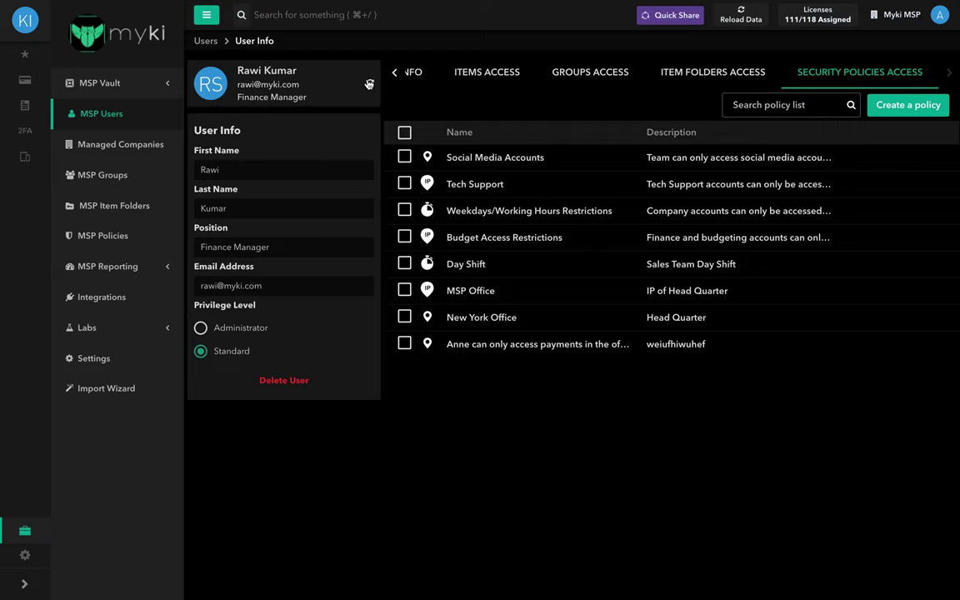
click(208, 42)
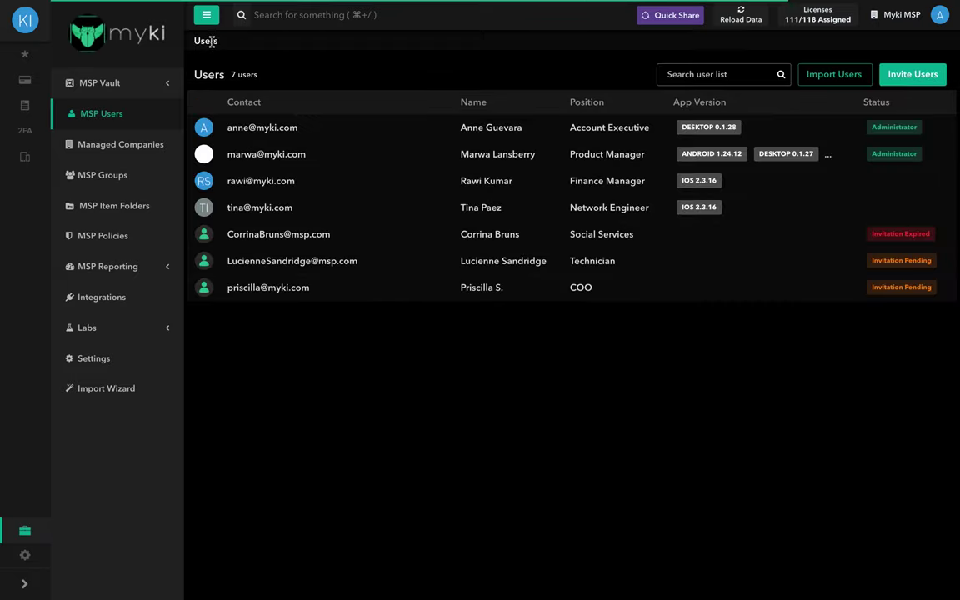